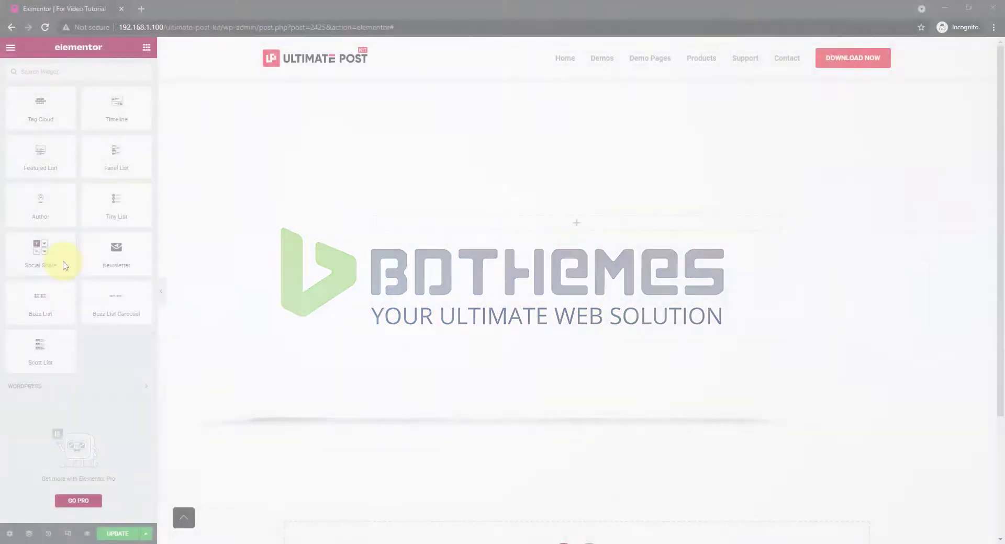
# Place a Social Share widget on the page and inspect the Facebook entry's custom label option
pyautogui.moveTo(63, 262); pyautogui.dragTo(589, 233)
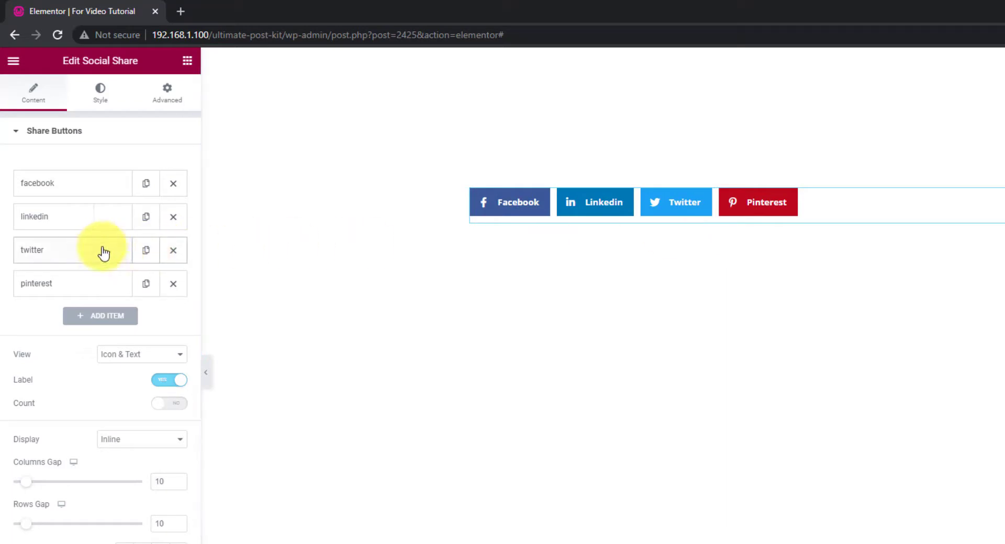
pyautogui.click(93, 184)
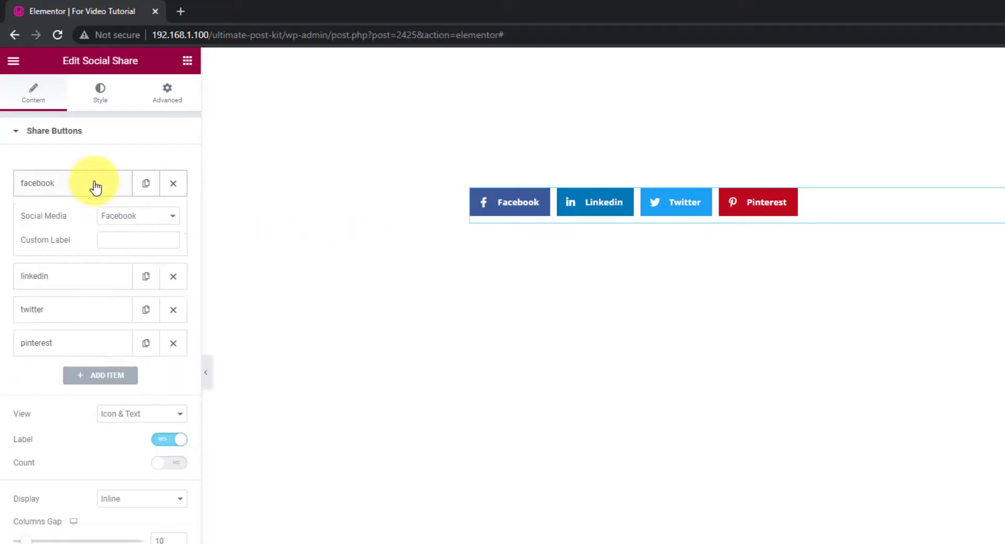
pyautogui.click(100, 241)
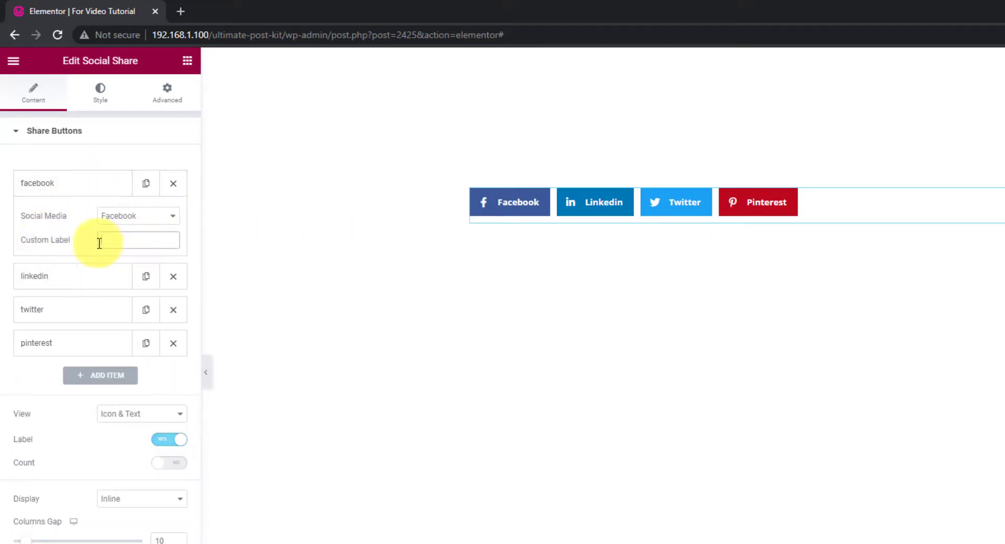
pyautogui.click(102, 194)
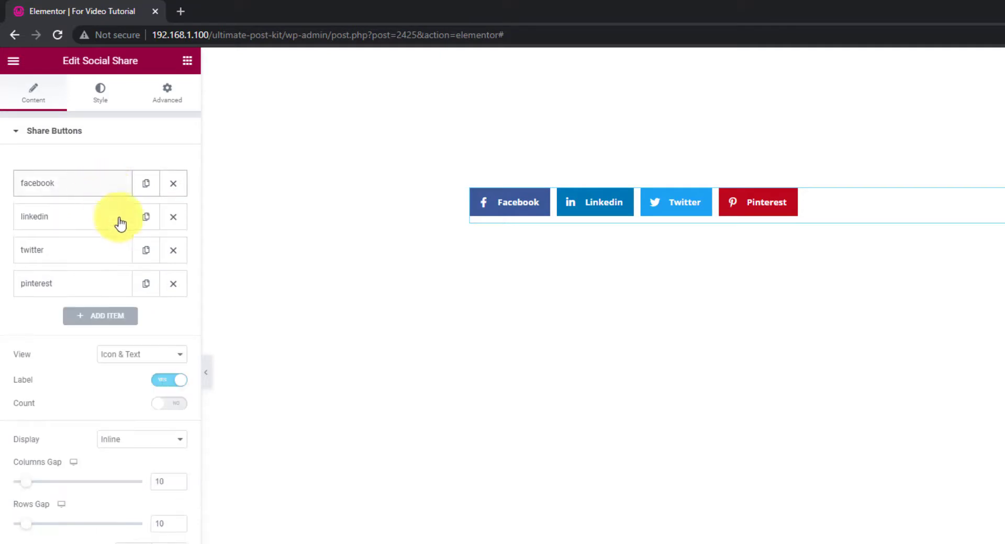
# Add Baidu, Blogger, Buffer and Delicious share buttons
pyautogui.click(113, 320)
pyautogui.click(121, 351)
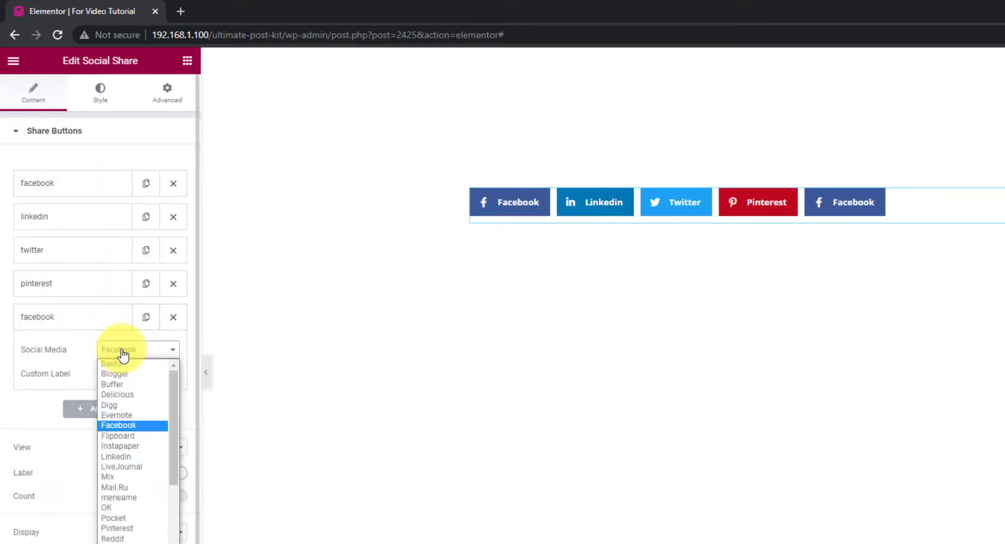
pyautogui.click(122, 363)
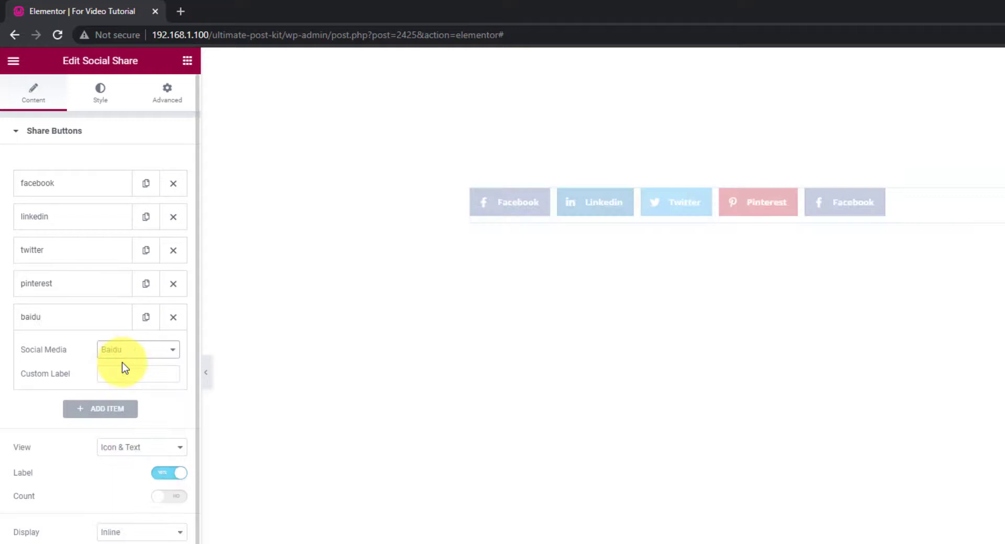
pyautogui.click(83, 326)
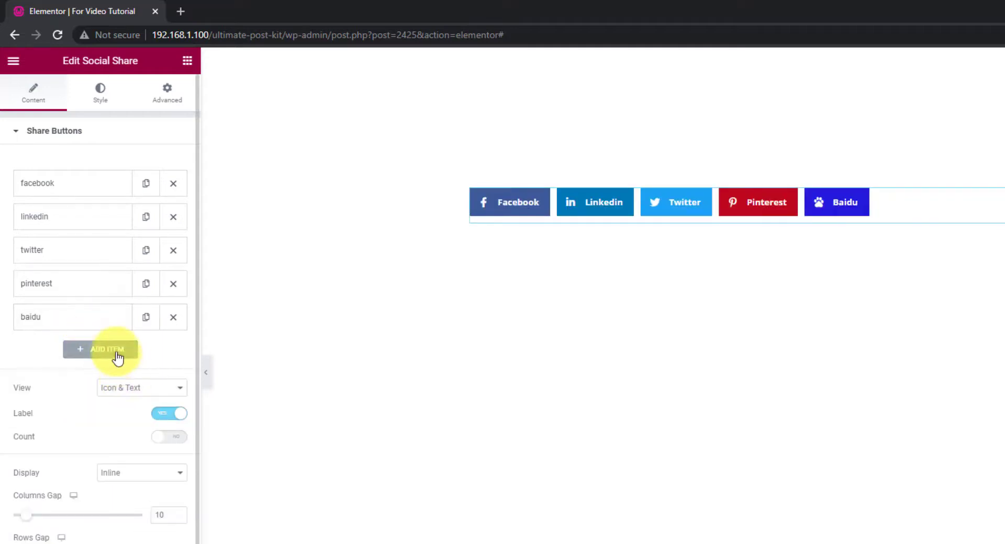
pyautogui.click(117, 351)
pyautogui.click(129, 384)
pyautogui.click(124, 407)
pyautogui.click(78, 351)
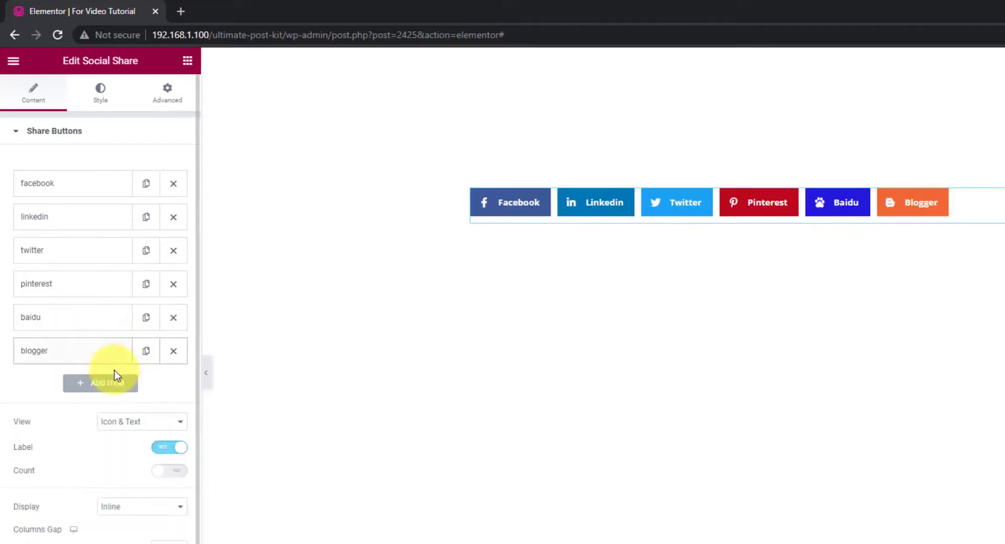
pyautogui.click(117, 381)
pyautogui.click(128, 417)
pyautogui.click(125, 452)
pyautogui.click(123, 417)
pyautogui.click(131, 451)
# Add Flipboard, WhatsApp and WeChat share buttons
pyautogui.click(126, 495)
pyautogui.click(108, 510)
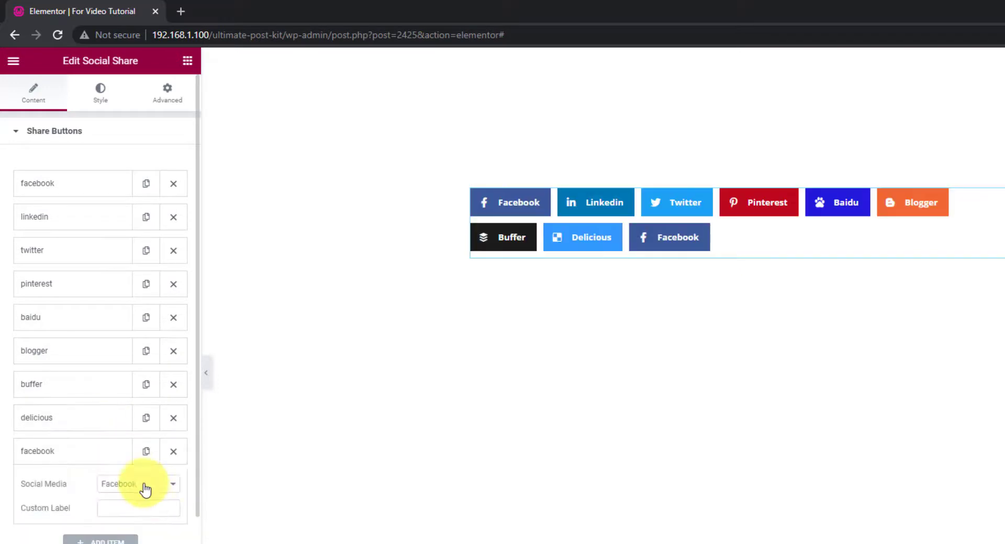
pyautogui.click(140, 485)
pyautogui.click(131, 328)
pyautogui.click(86, 460)
pyautogui.click(100, 483)
pyautogui.click(128, 518)
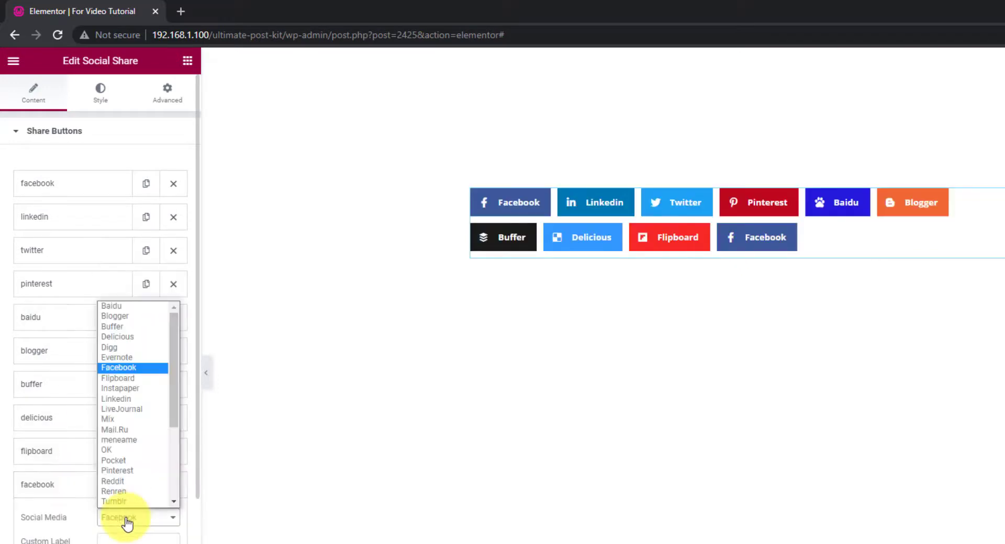
pyautogui.scroll(-2, 135, 498)
pyautogui.click(134, 496)
pyautogui.click(100, 487)
pyautogui.click(100, 517)
# Add Mail.Ru, LiveJournal and Mix share buttons
pyautogui.click(128, 538)
pyautogui.scroll(-2, 126, 524)
pyautogui.click(126, 533)
pyautogui.click(101, 527)
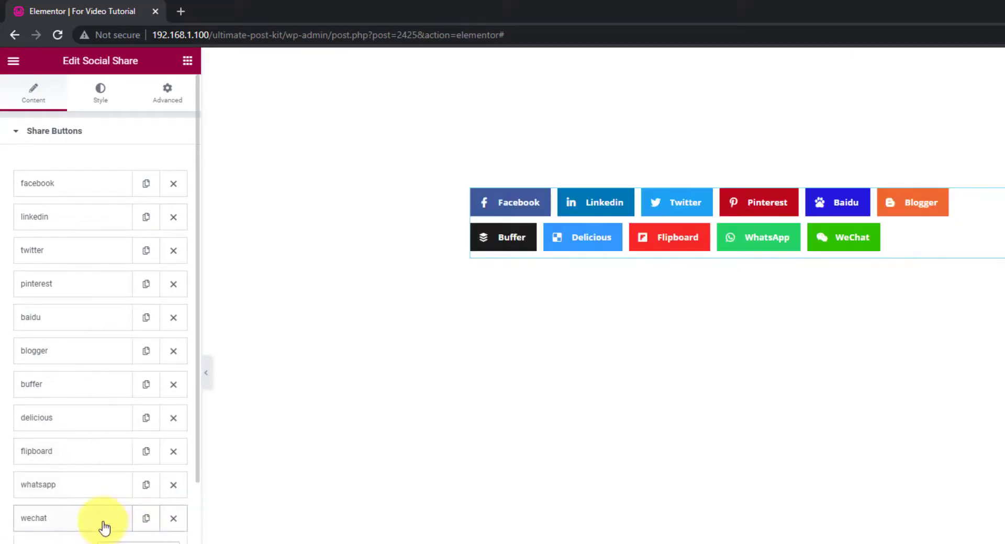
pyautogui.scroll(-5, 104, 471)
pyautogui.click(117, 345)
pyautogui.click(138, 279)
pyautogui.click(115, 411)
pyautogui.click(109, 257)
pyautogui.click(100, 338)
pyautogui.click(138, 372)
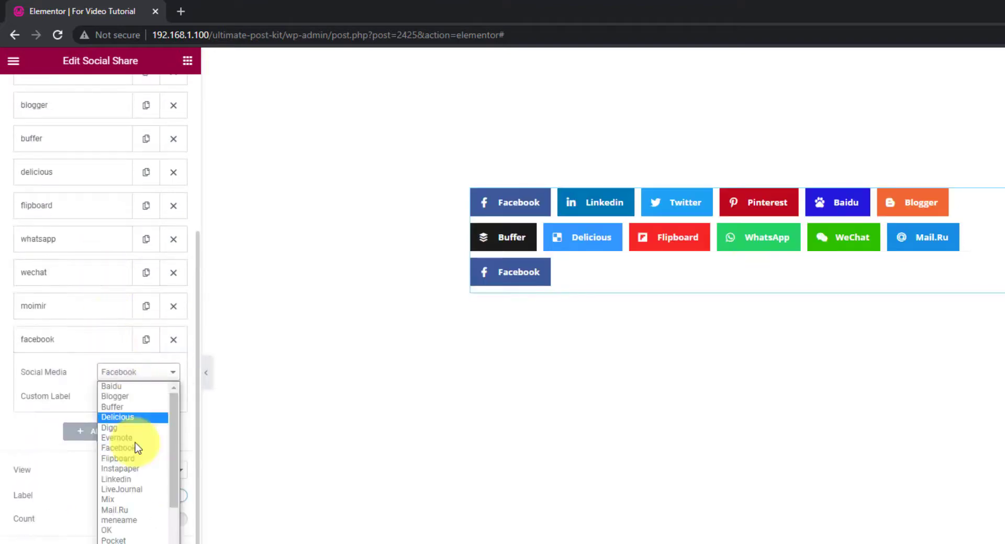
pyautogui.click(131, 471)
pyautogui.click(83, 348)
pyautogui.click(100, 373)
# Add Pocket, Reddit and Tumblr share buttons
pyautogui.click(139, 406)
pyautogui.click(139, 529)
pyautogui.click(100, 465)
pyautogui.click(134, 439)
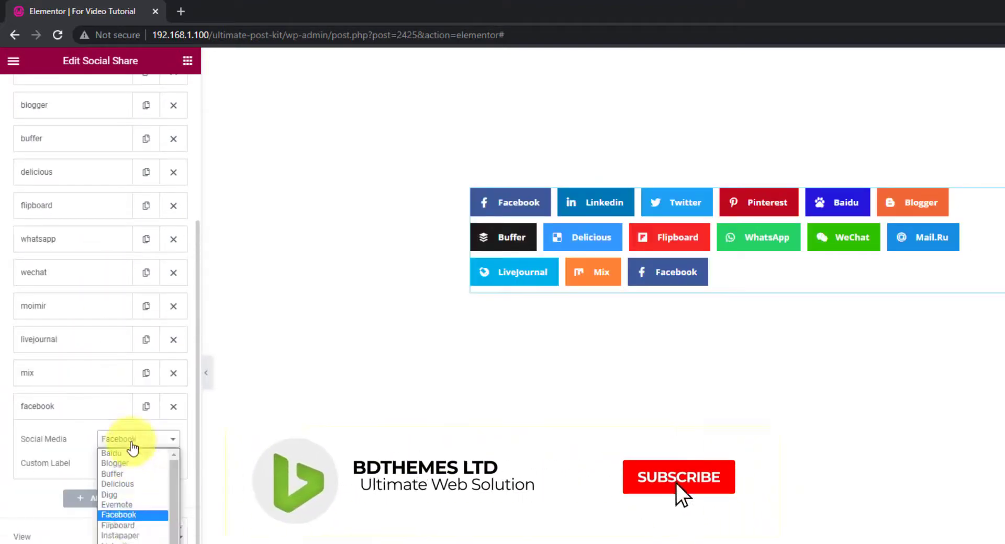
pyautogui.click(131, 523)
pyautogui.click(105, 497)
pyautogui.click(122, 473)
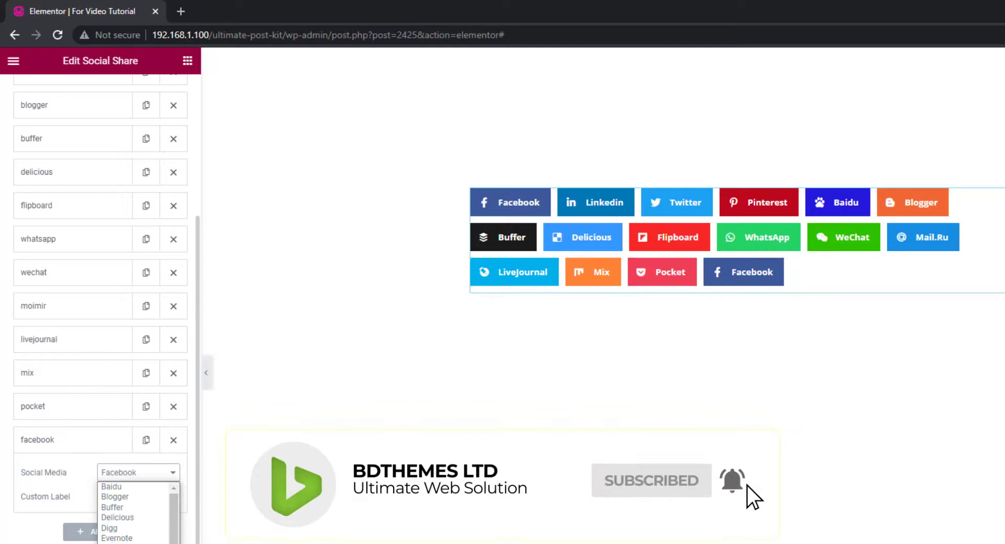
pyautogui.press('p')
pyautogui.press('Return')
pyautogui.press('Down')
pyautogui.click(100, 531)
pyautogui.click(126, 511)
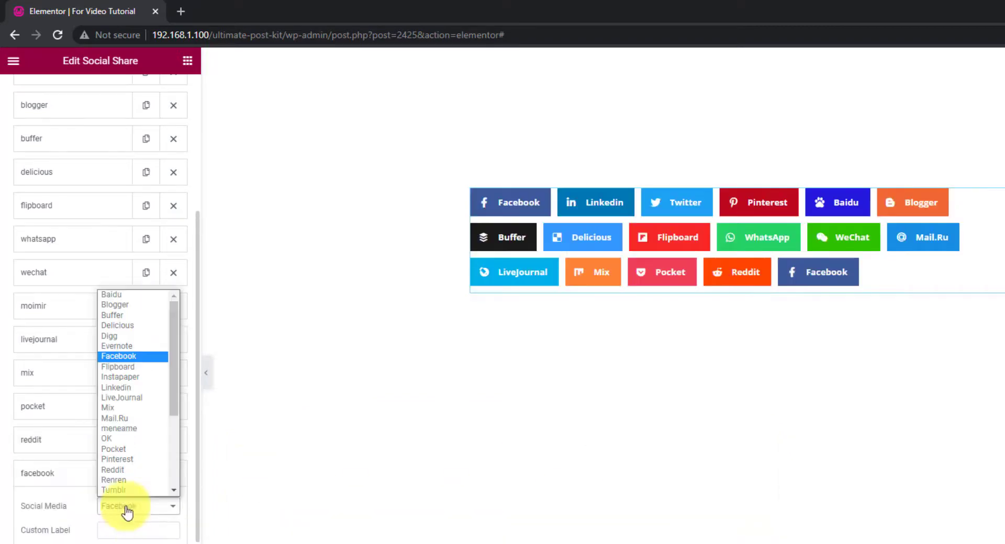
pyautogui.click(135, 486)
pyautogui.click(108, 477)
# Add Viber and Skype share buttons, bringing the total to 19
pyautogui.click(100, 507)
pyautogui.click(132, 537)
pyautogui.scroll(-5, 128, 507)
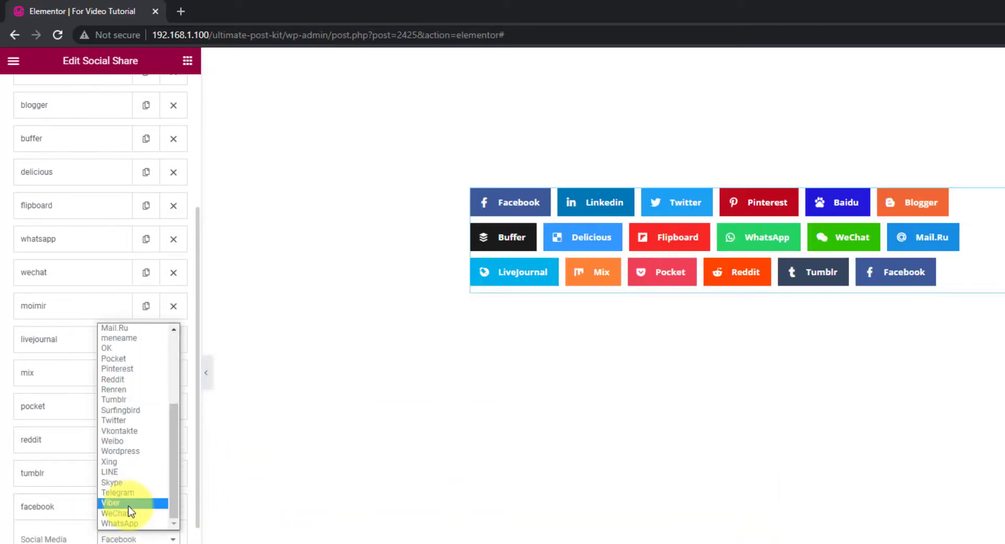
pyautogui.click(128, 507)
pyautogui.click(119, 497)
pyautogui.click(101, 532)
pyautogui.click(137, 372)
pyautogui.scroll(-5, 128, 523)
pyautogui.click(127, 540)
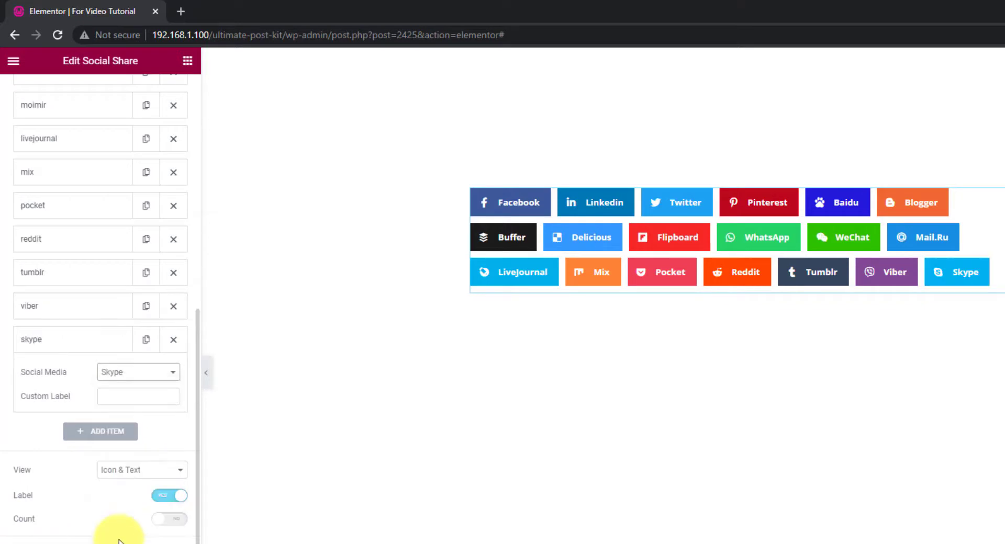
pyautogui.click(83, 341)
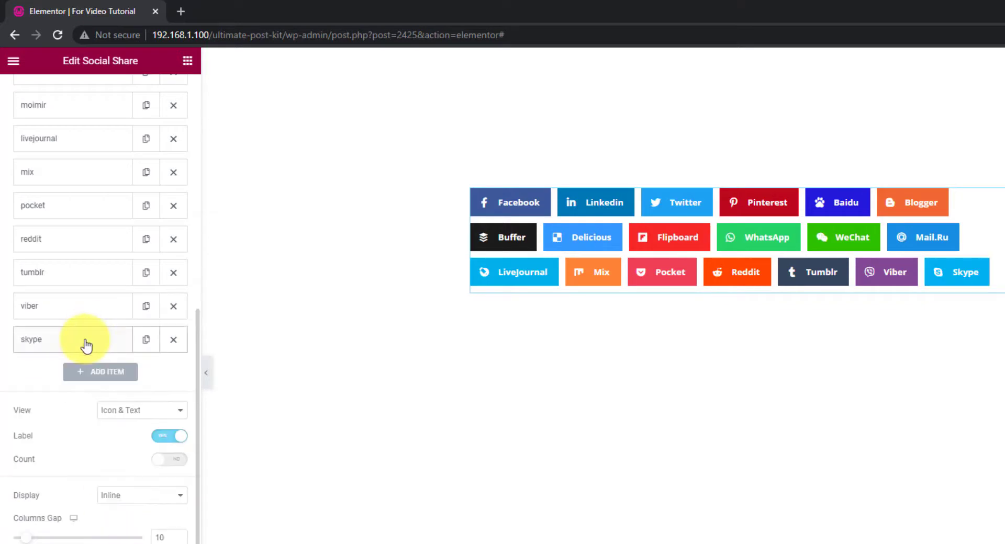
# Try icon-only buttons, then show the share buttons as text labels only
pyautogui.click(142, 413)
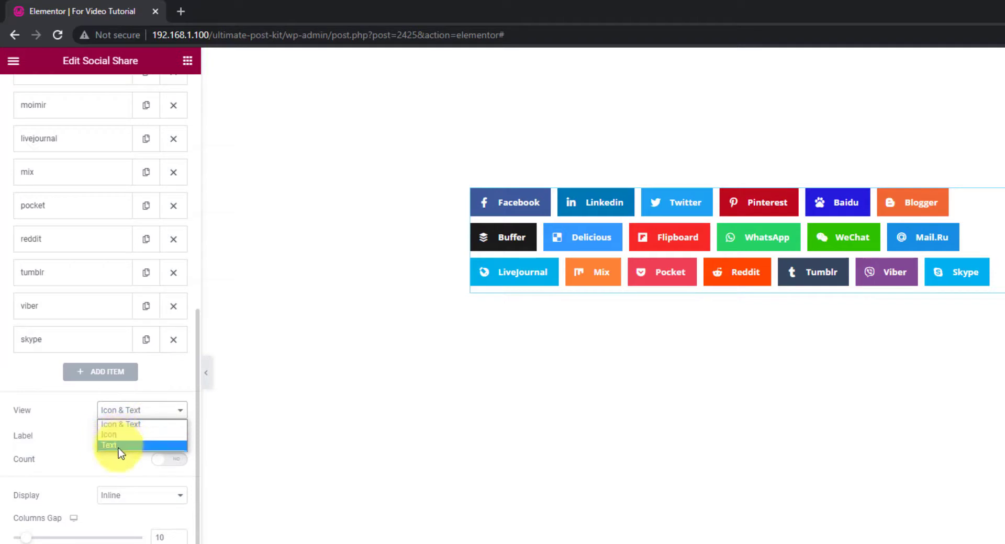
pyautogui.click(121, 434)
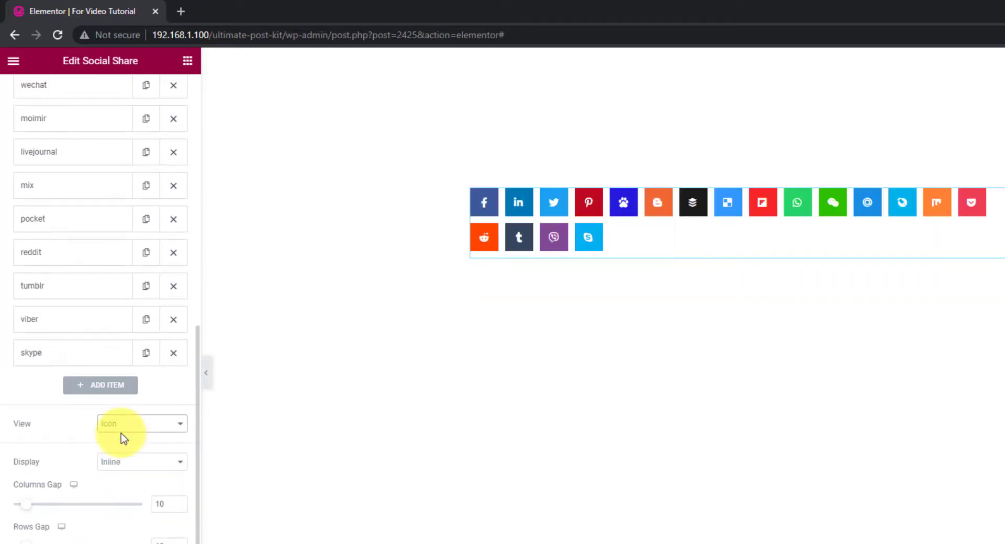
pyautogui.click(128, 425)
pyautogui.click(114, 458)
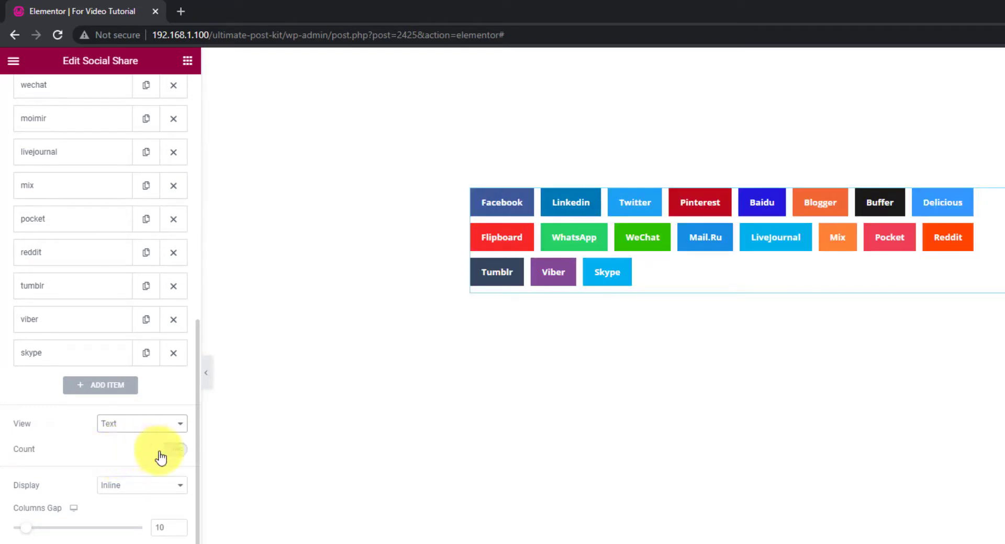
# Try enabling share counts, then switch the Count toggle back off
pyautogui.click(177, 451)
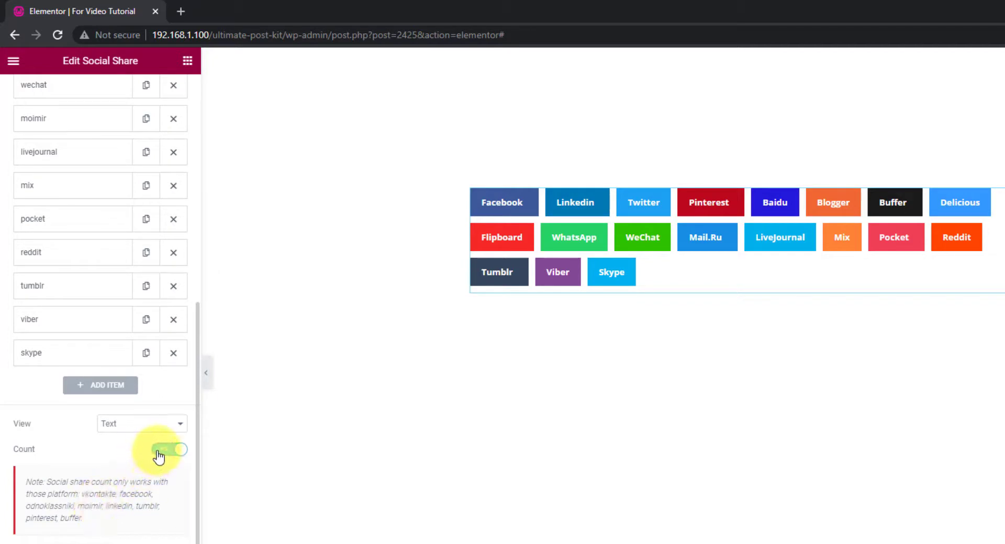
pyautogui.tripleClick(162, 476)
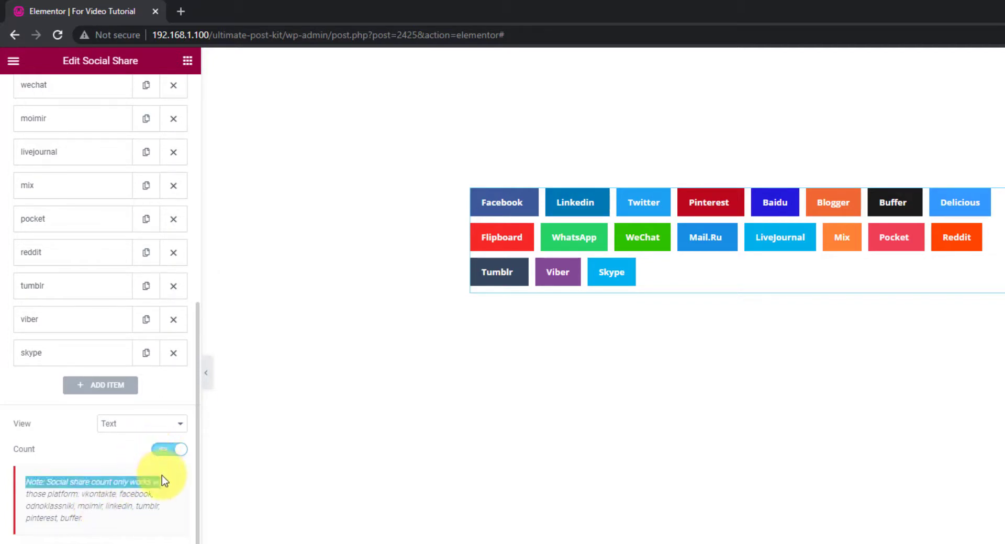
pyautogui.click(164, 522)
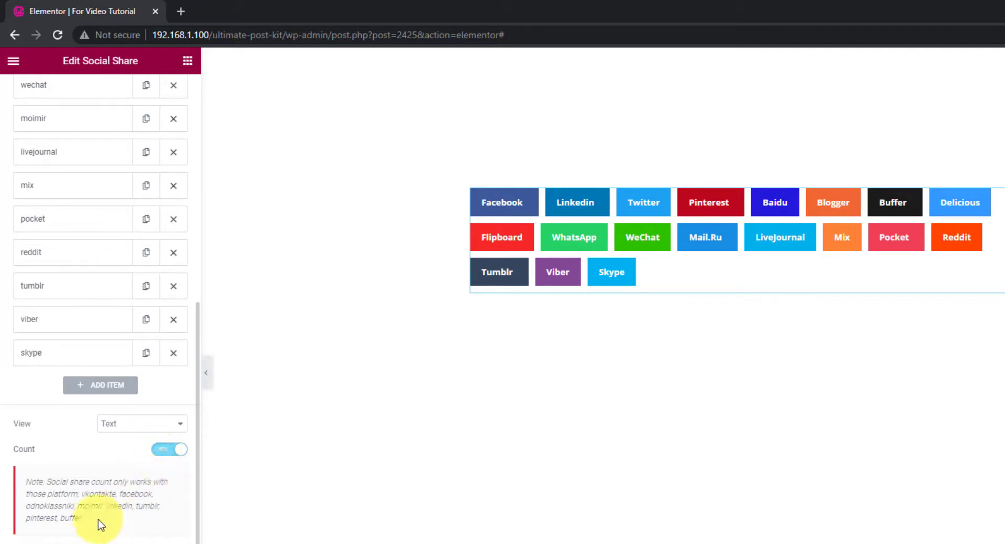
pyautogui.click(159, 453)
# Lay the share buttons out as a Grid with 5 columns
pyautogui.click(134, 487)
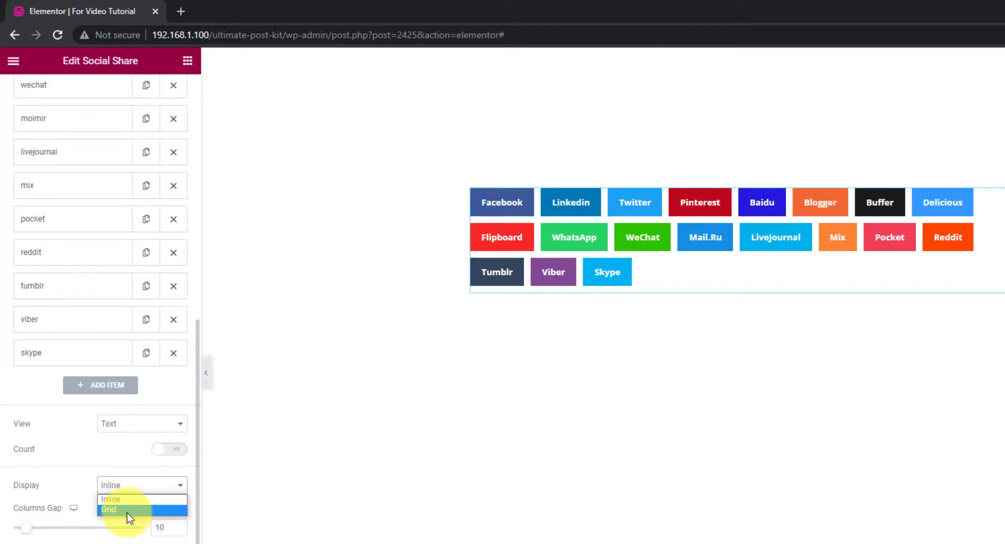
pyautogui.click(128, 511)
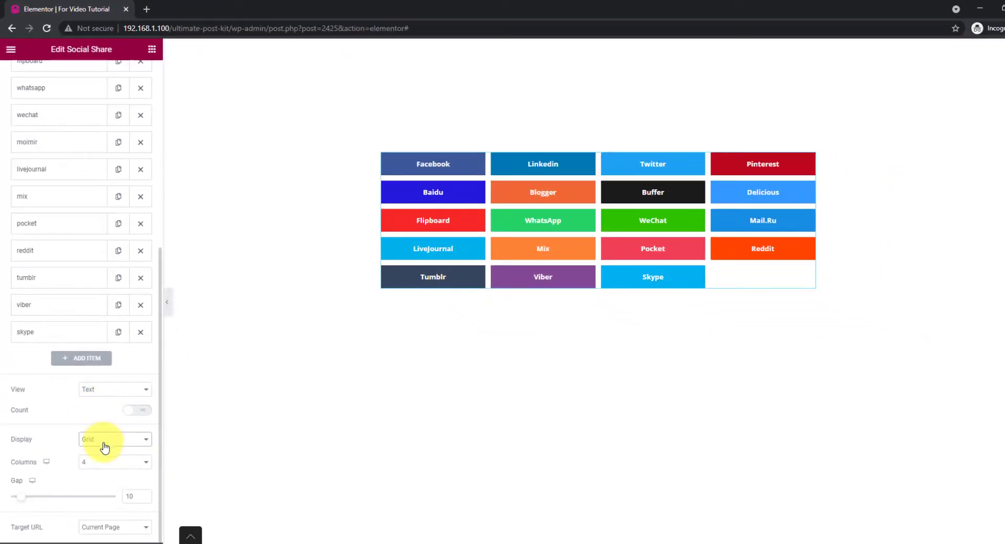
pyautogui.click(83, 463)
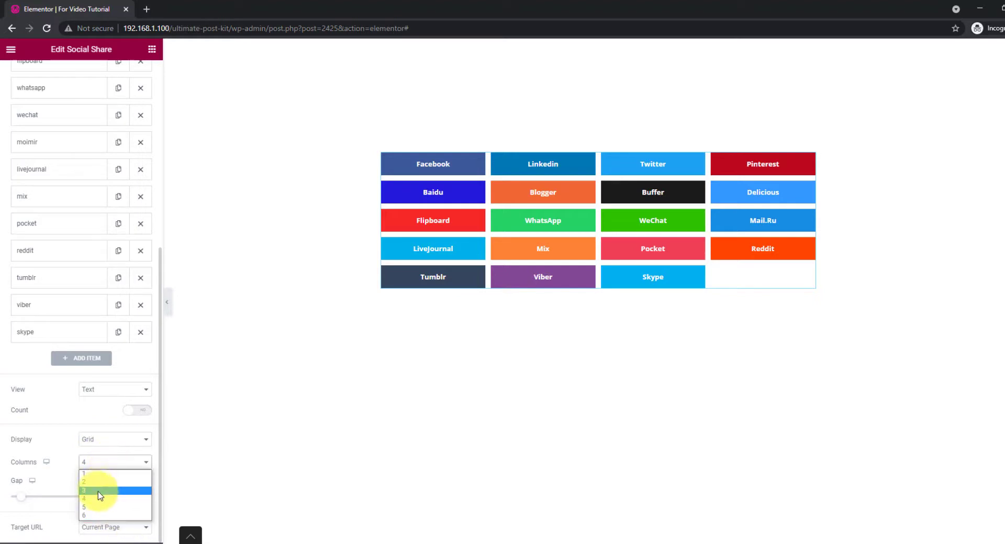
pyautogui.click(100, 507)
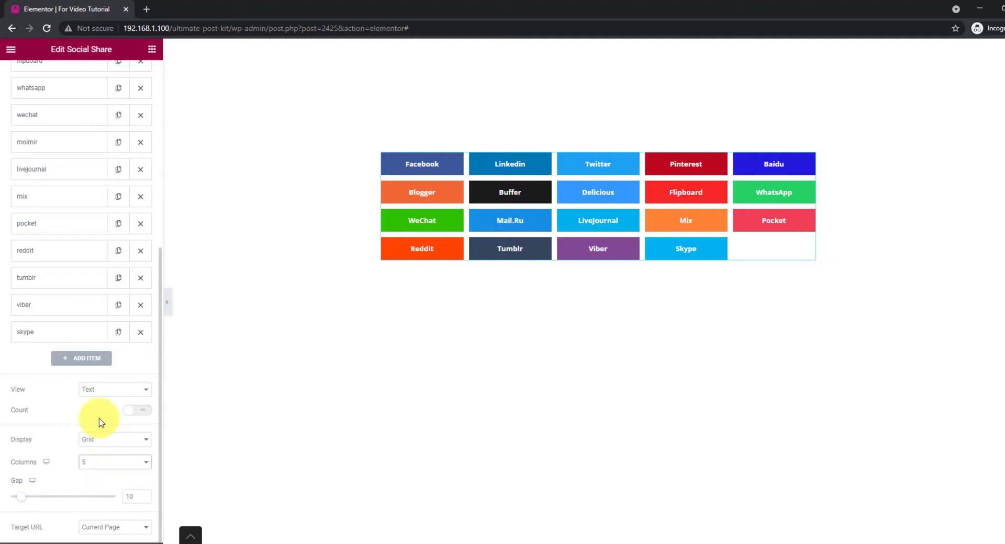
# Set View to Icon & Text and keep Target URL on Current Page
pyautogui.click(105, 400)
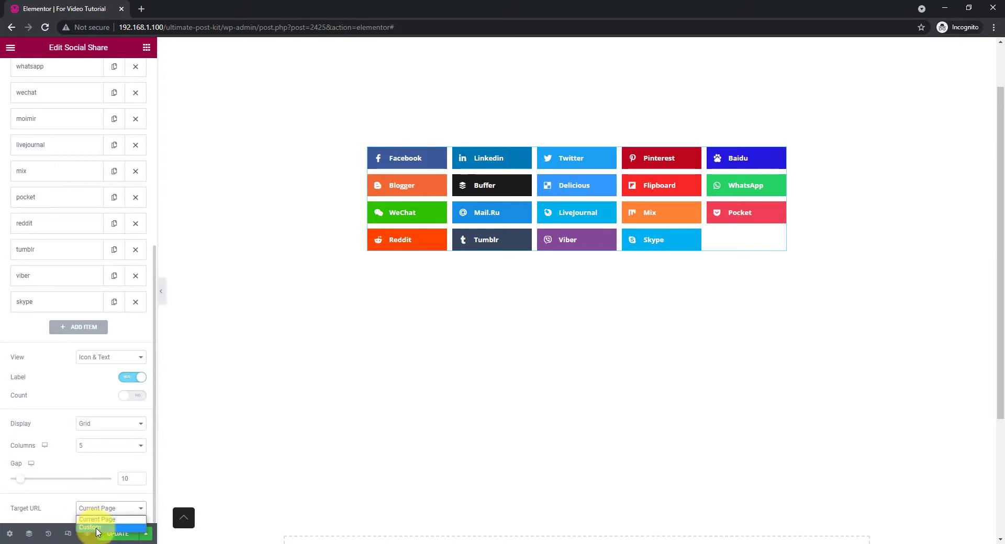
pyautogui.click(91, 528)
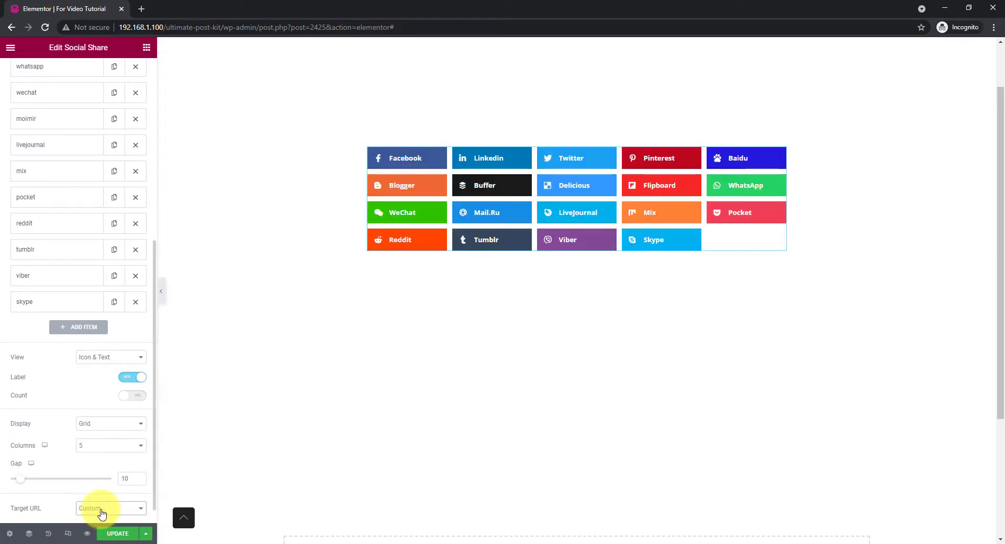
pyautogui.click(101, 520)
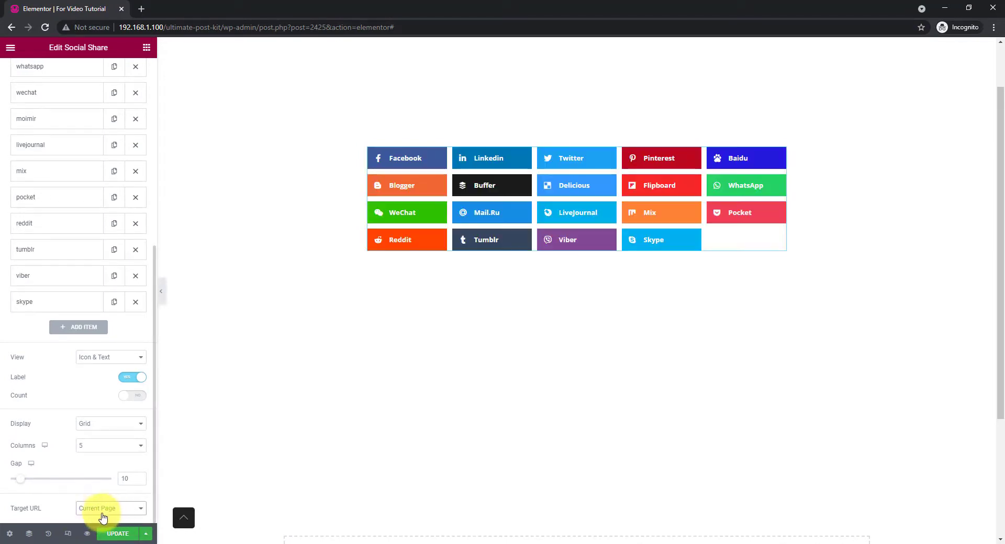
pyautogui.scroll(15, 61, 488)
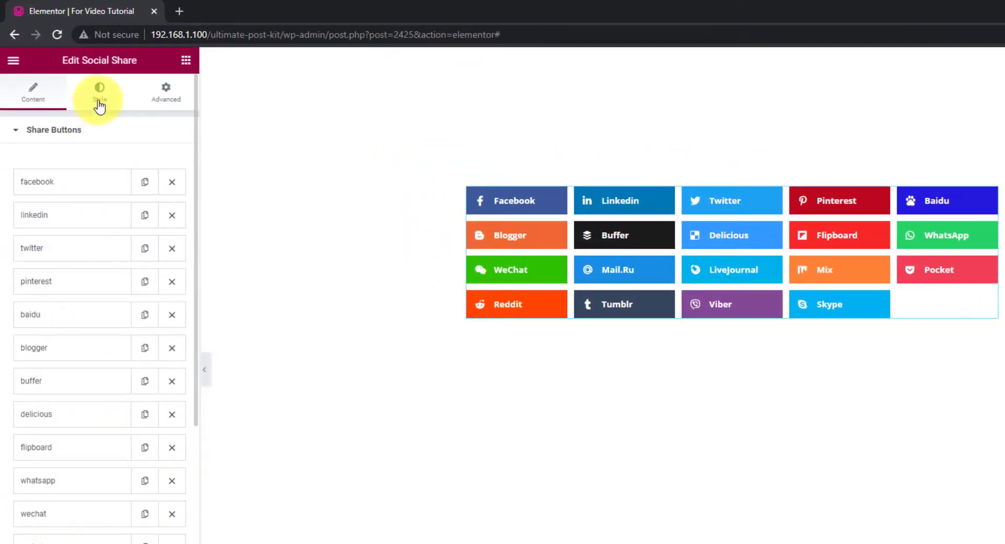
# In the Style tab, try Framed, Gradient and Minimal, then choose the Boxed Icon style
pyautogui.click(100, 106)
pyautogui.click(131, 165)
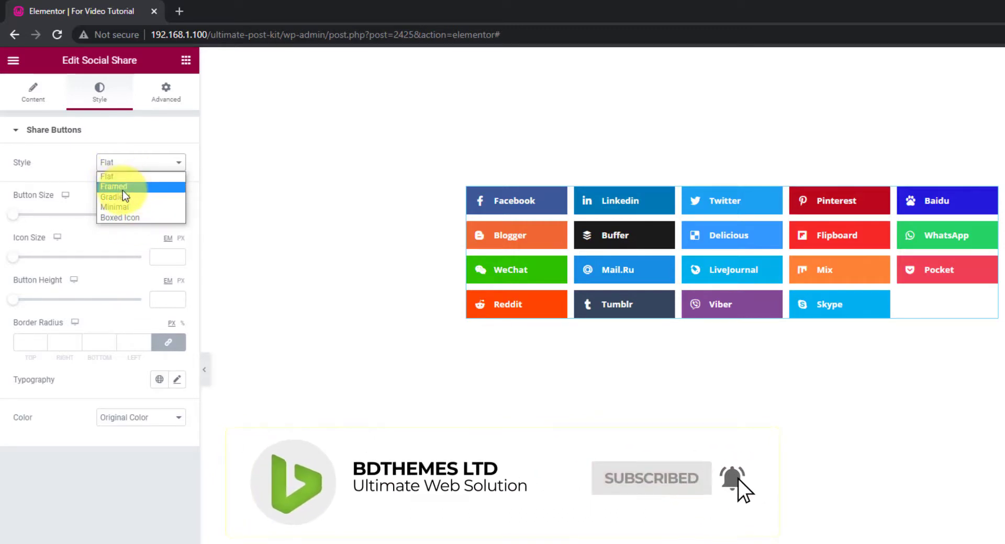
pyautogui.click(121, 189)
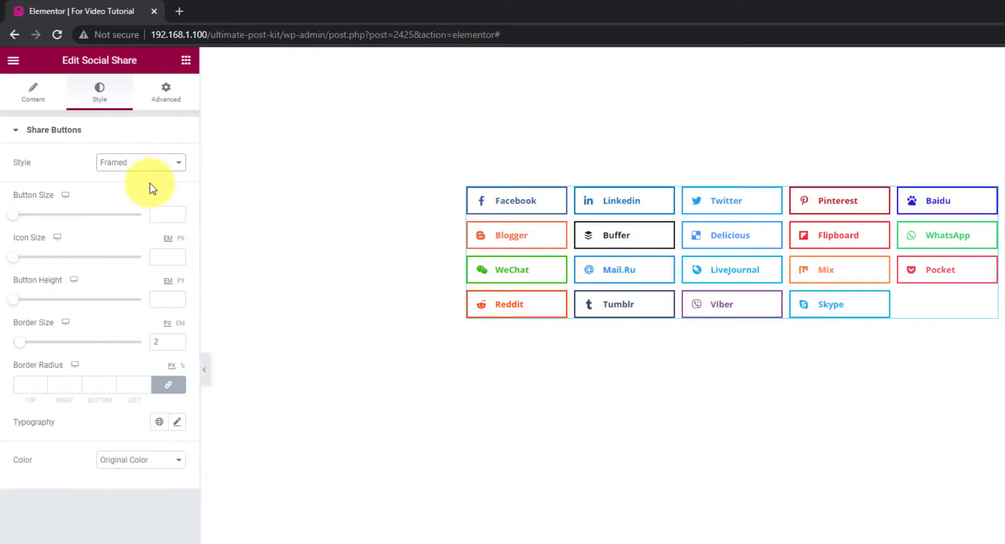
pyautogui.click(141, 166)
pyautogui.click(131, 198)
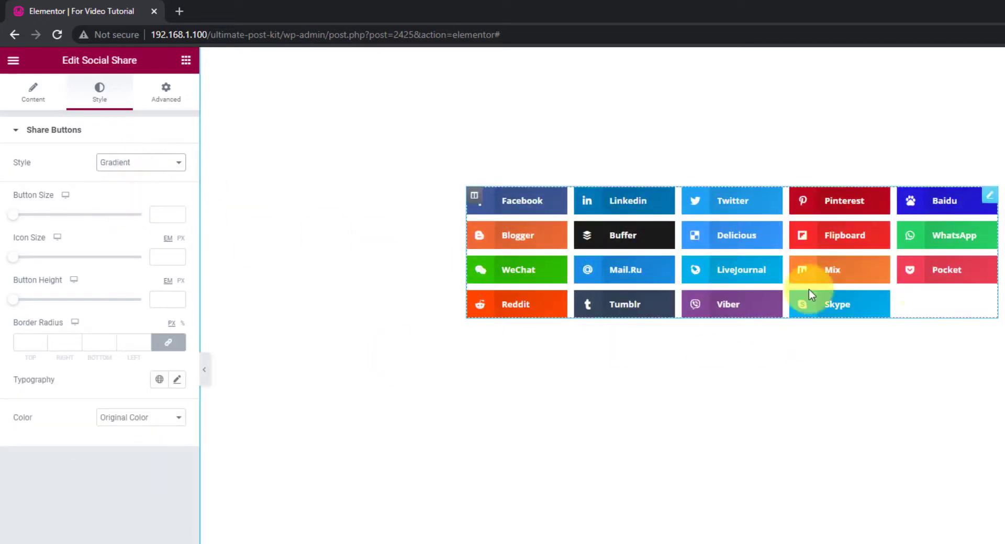
pyautogui.click(130, 166)
pyautogui.click(130, 199)
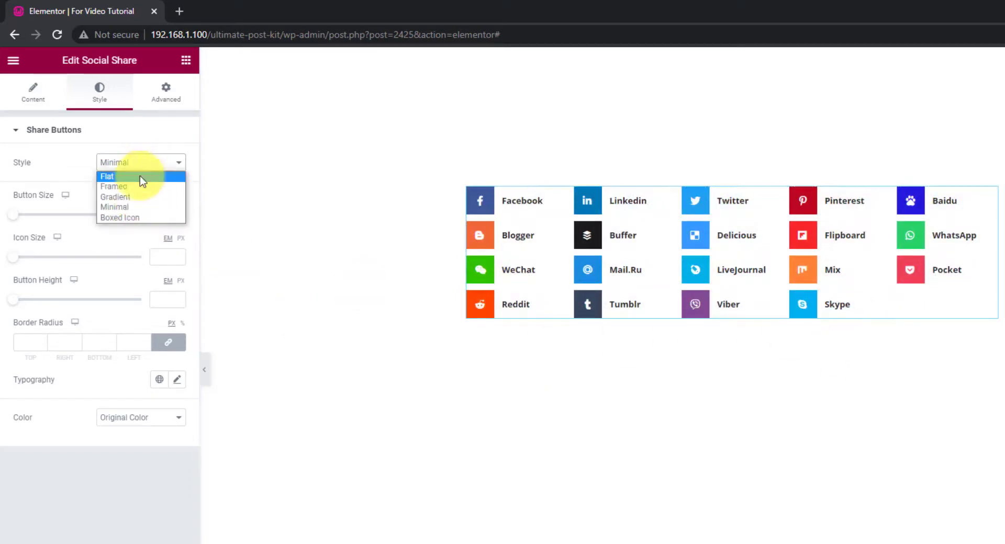
pyautogui.click(134, 219)
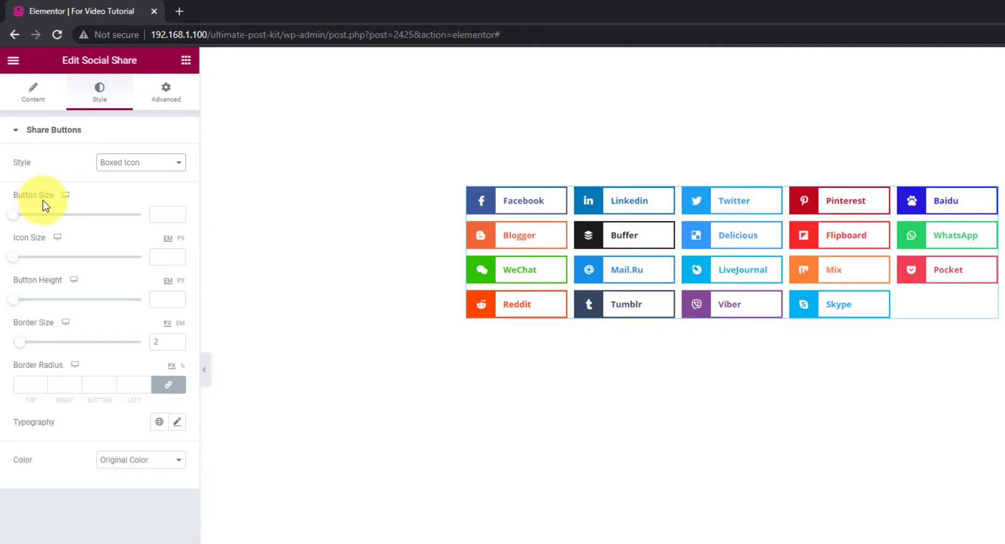
# Set button size 1, icon size 2, height 4.2, keep border 2, and try Custom Color
pyautogui.moveTo(13, 214); pyautogui.dragTo(59, 222)
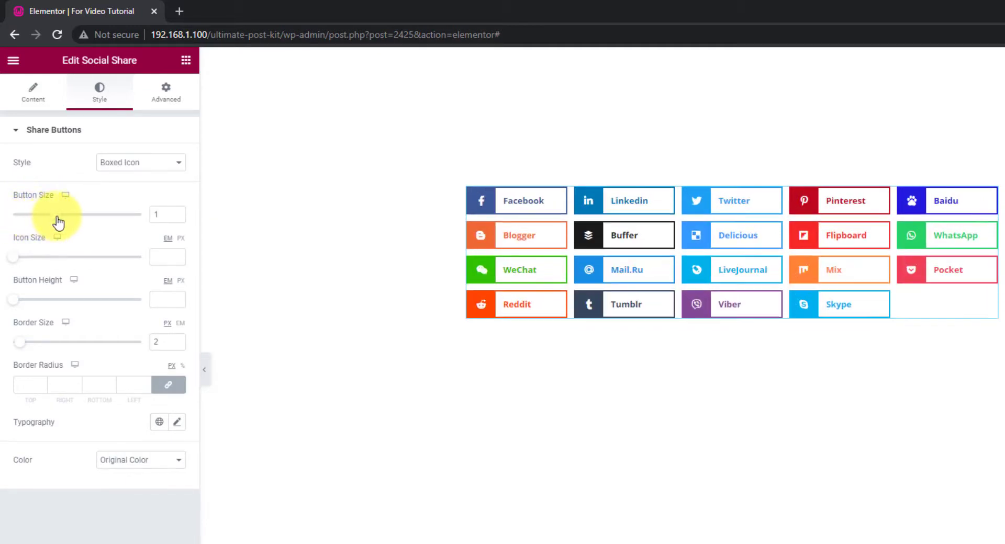
pyautogui.moveTo(14, 262); pyautogui.dragTo(68, 261)
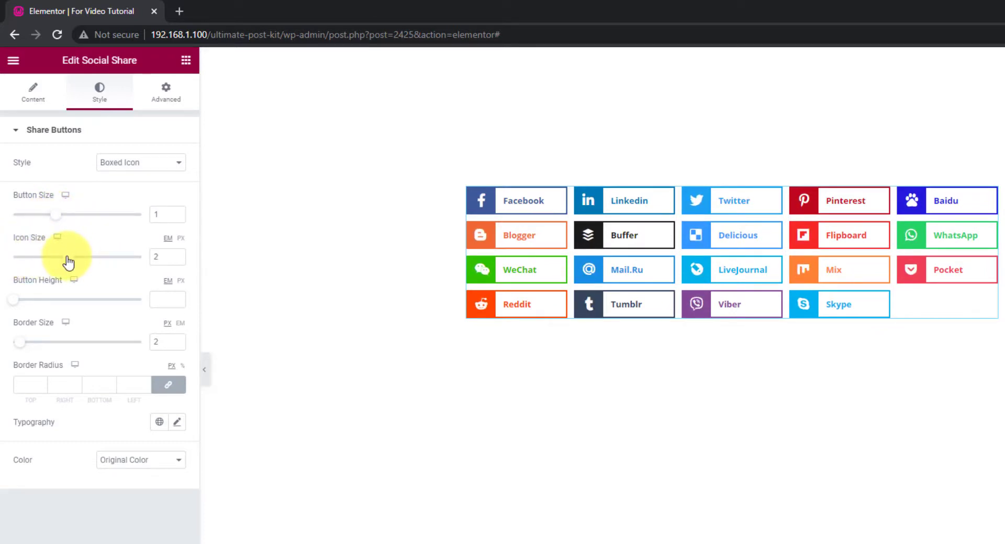
pyautogui.moveTo(15, 306); pyautogui.dragTo(81, 306)
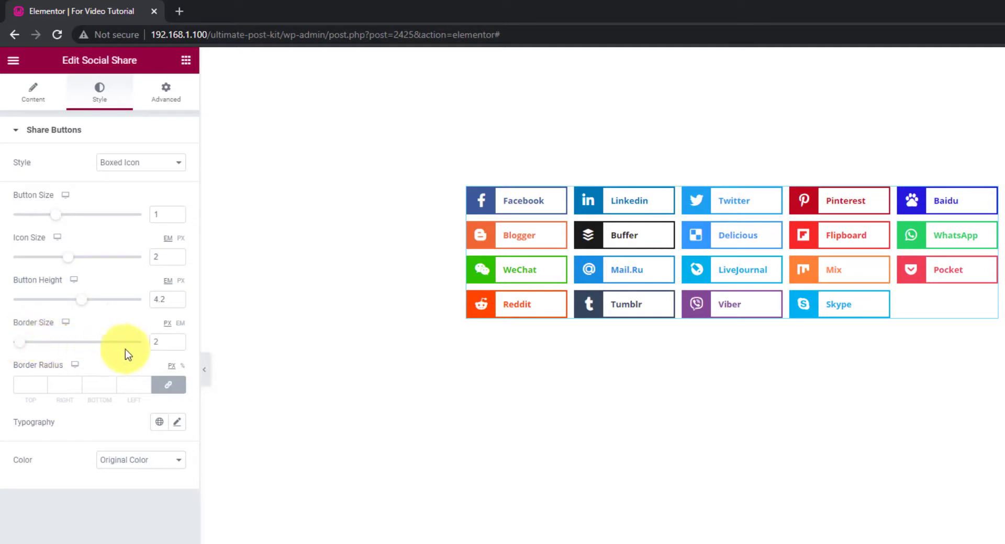
pyautogui.click(177, 340)
pyautogui.click(178, 344)
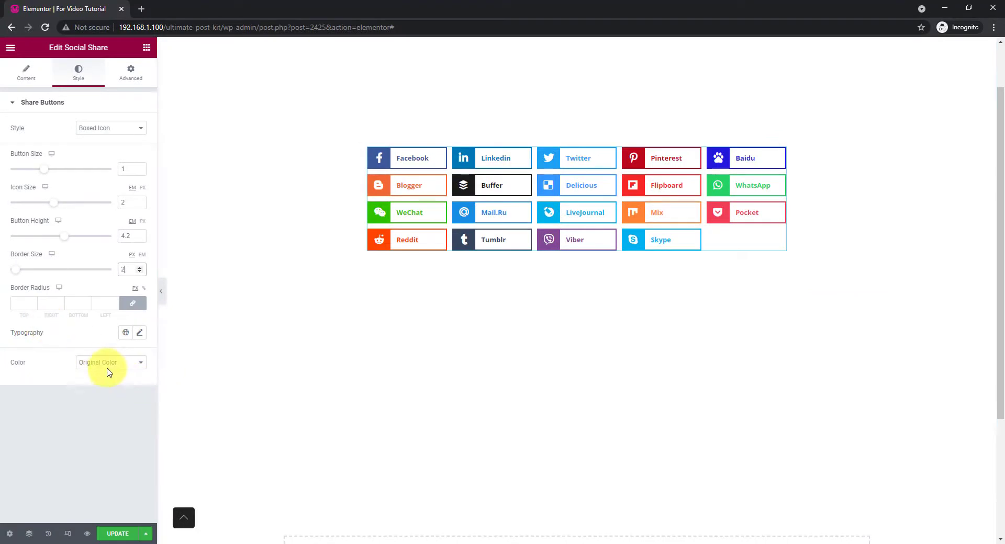
pyautogui.click(110, 382)
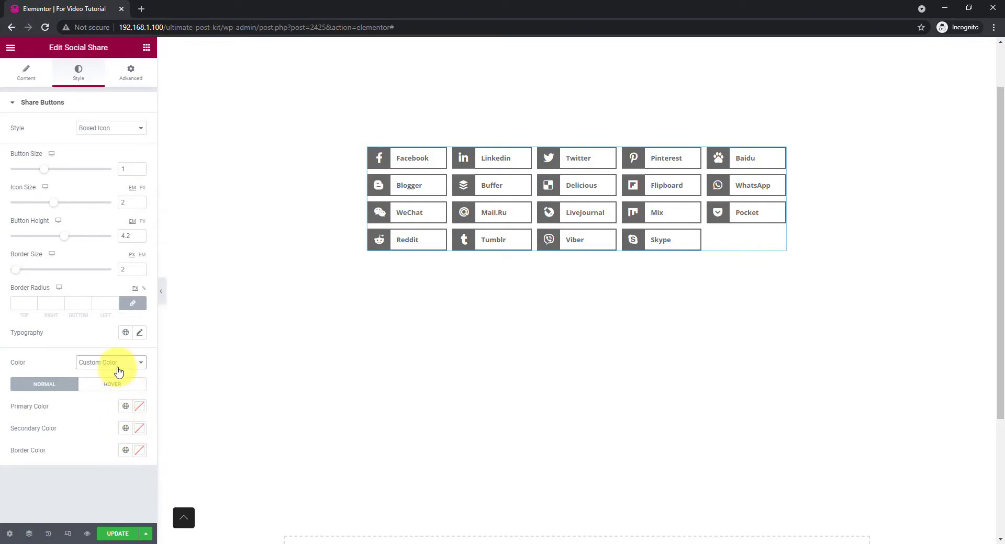
# Restore Original Color and hide the editor panel for a full-width preview
pyautogui.click(115, 375)
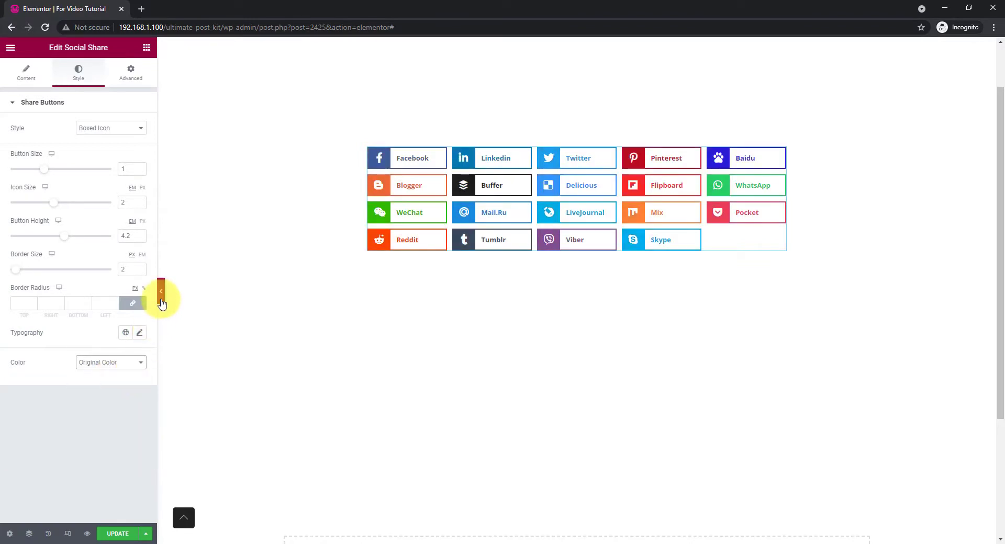
pyautogui.click(163, 298)
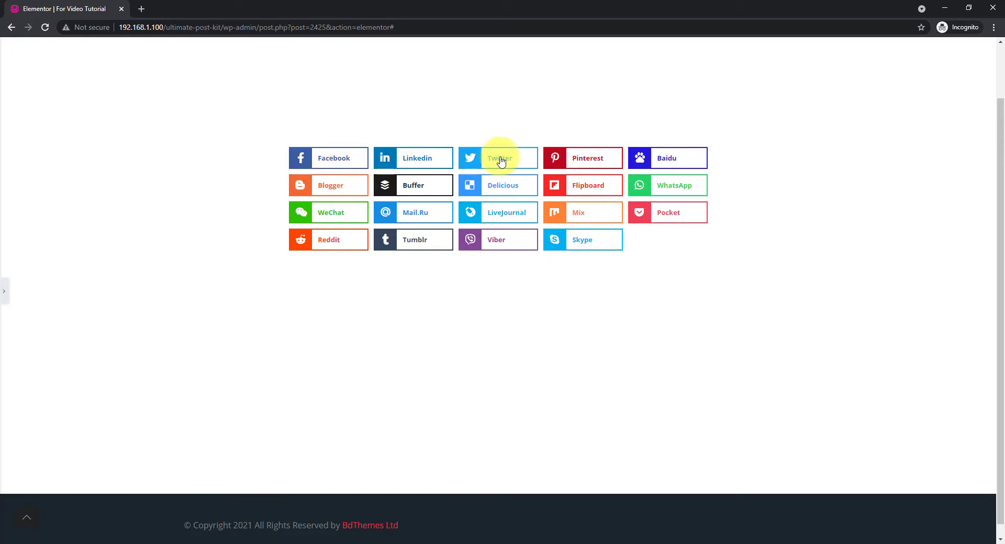